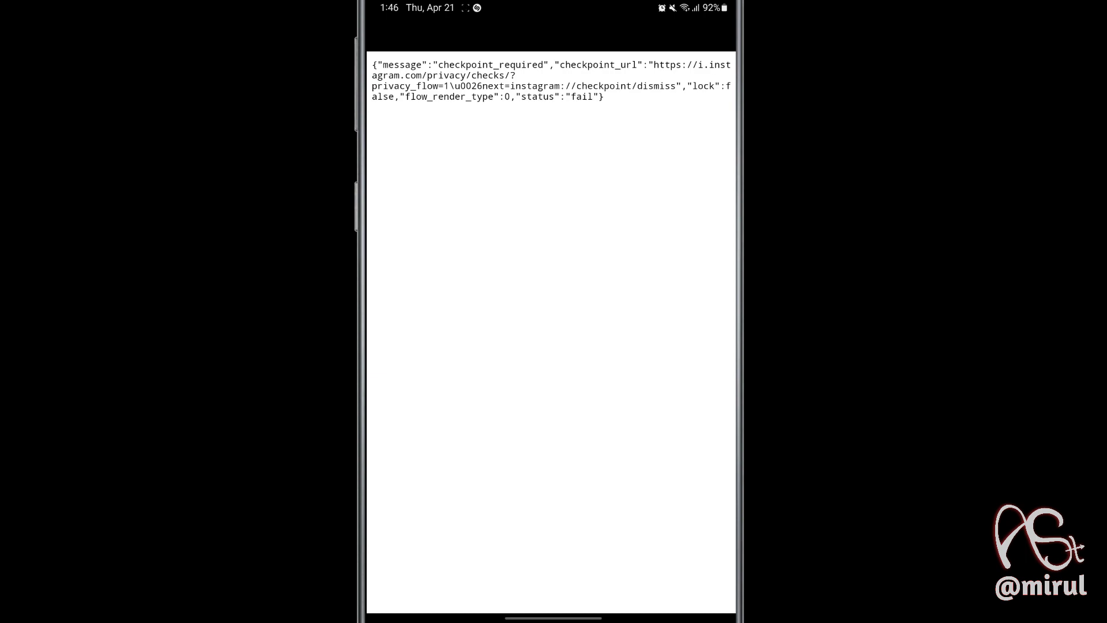
scroll(552, 346, "down", 10)
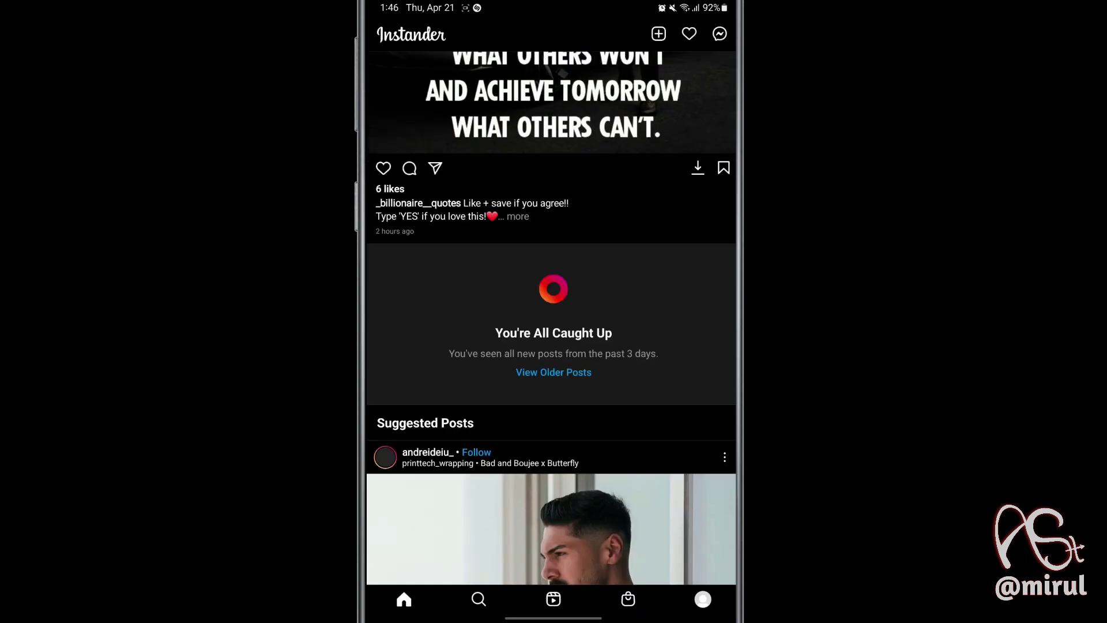
scroll(552, 346, "down", 10)
scroll(552, 346, "down", 10)
scroll(552, 346, "down", 5)
- Jump back to the top of the Instander home feed and refresh it
left_click(403, 599)
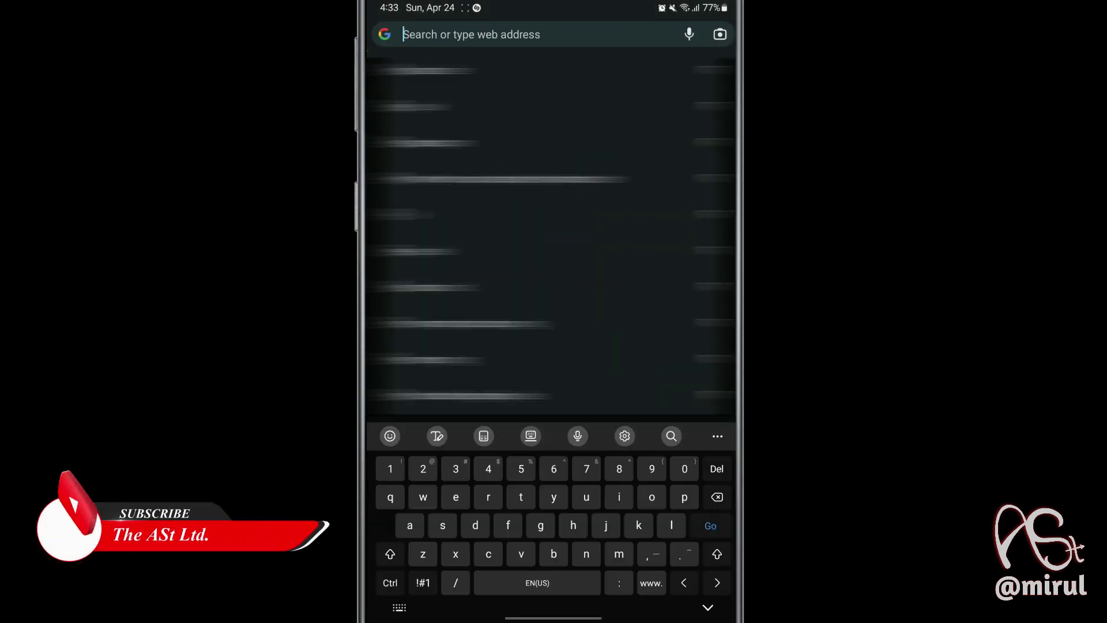
type("instagram.com")
- Load instagram.com in Chrome and continue past the login page into the feed
key("Return")
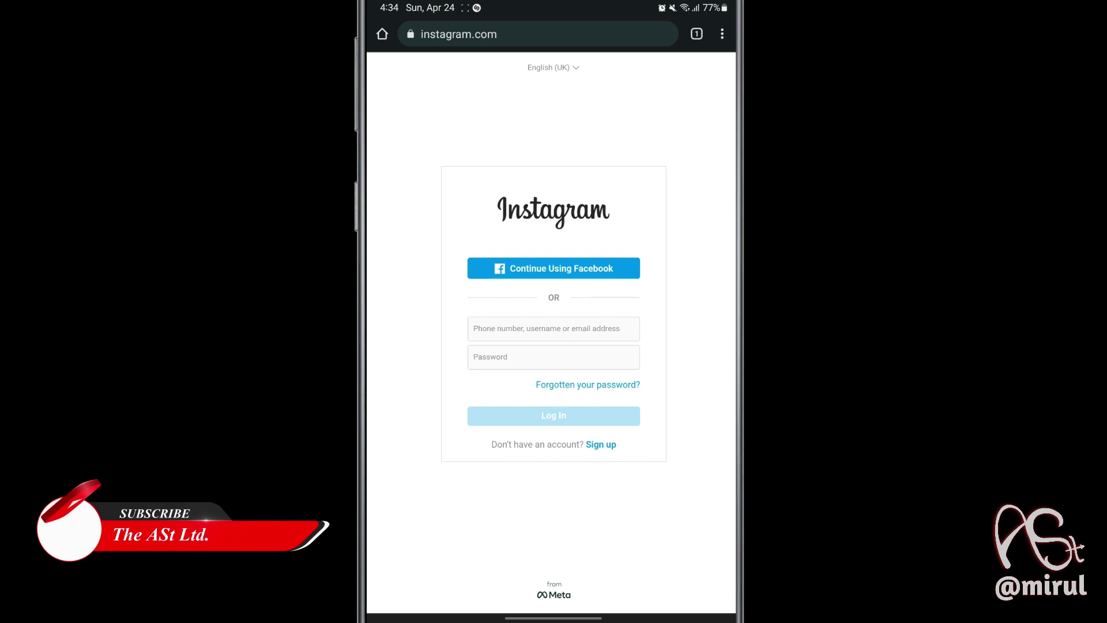
left_click(554, 415)
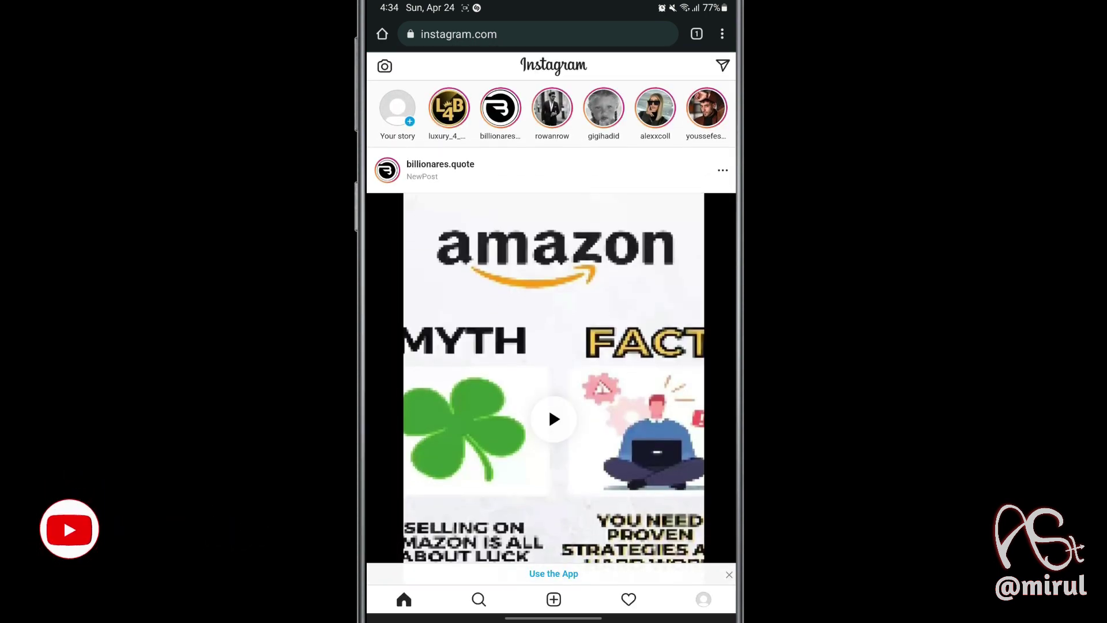
scroll(551, 347, "down", 10)
scroll(552, 346, "down", 10)
scroll(553, 346, "down", 10)
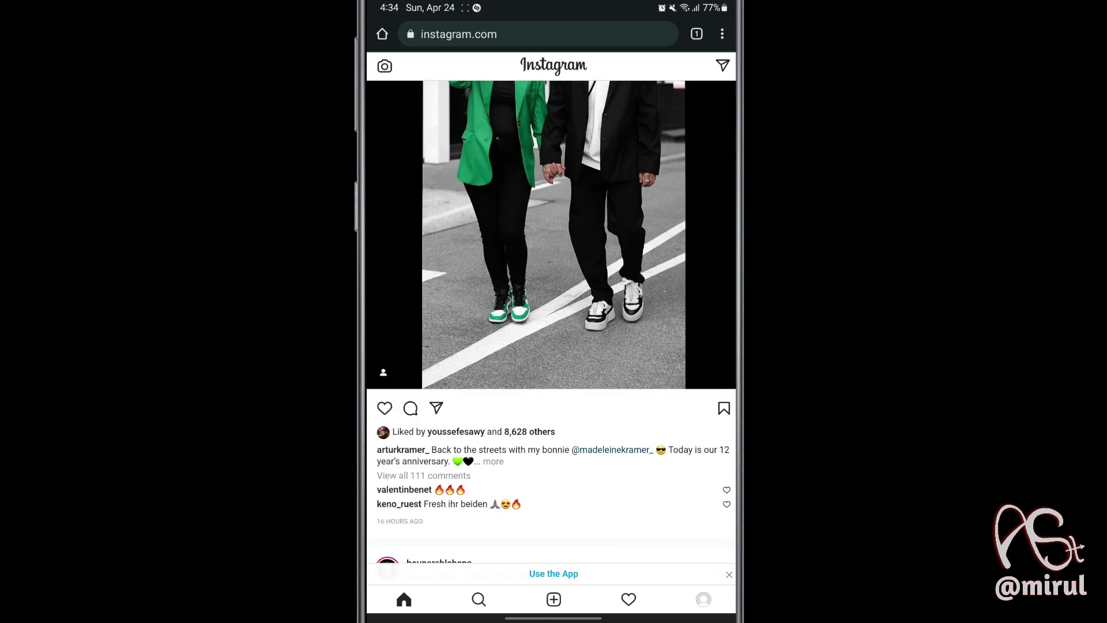
scroll(552, 347, "down", 5)
scroll(552, 346, "down", 10)
scroll(552, 346, "down", 10)
scroll(553, 346, "down", 3)
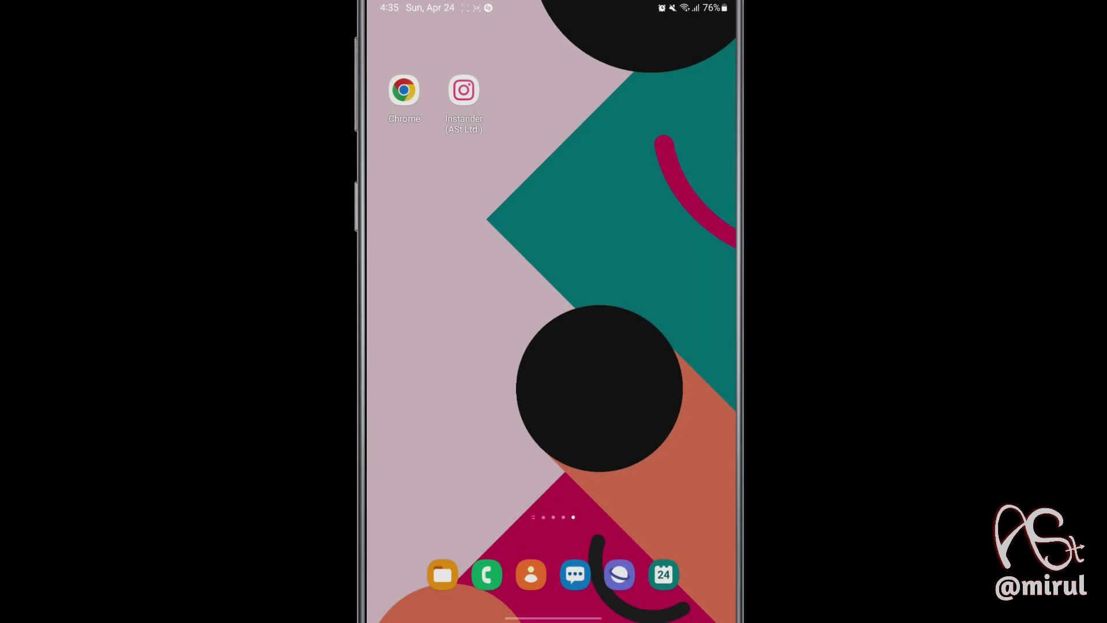
- Launch Instander from its home screen icon
left_click(463, 91)
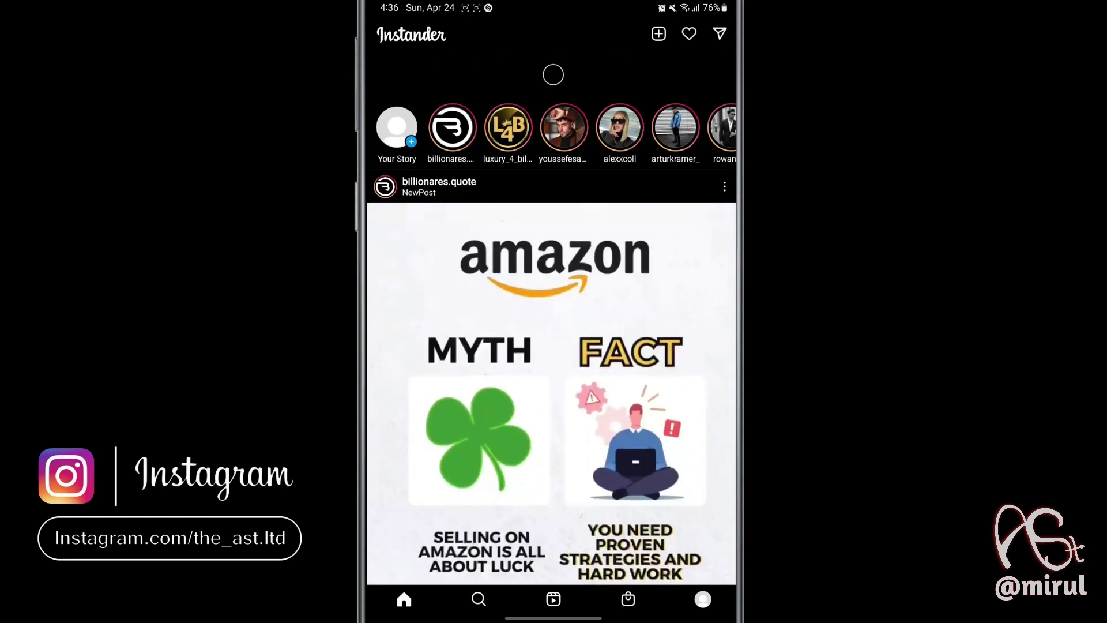
scroll(552, 318, "down", 10)
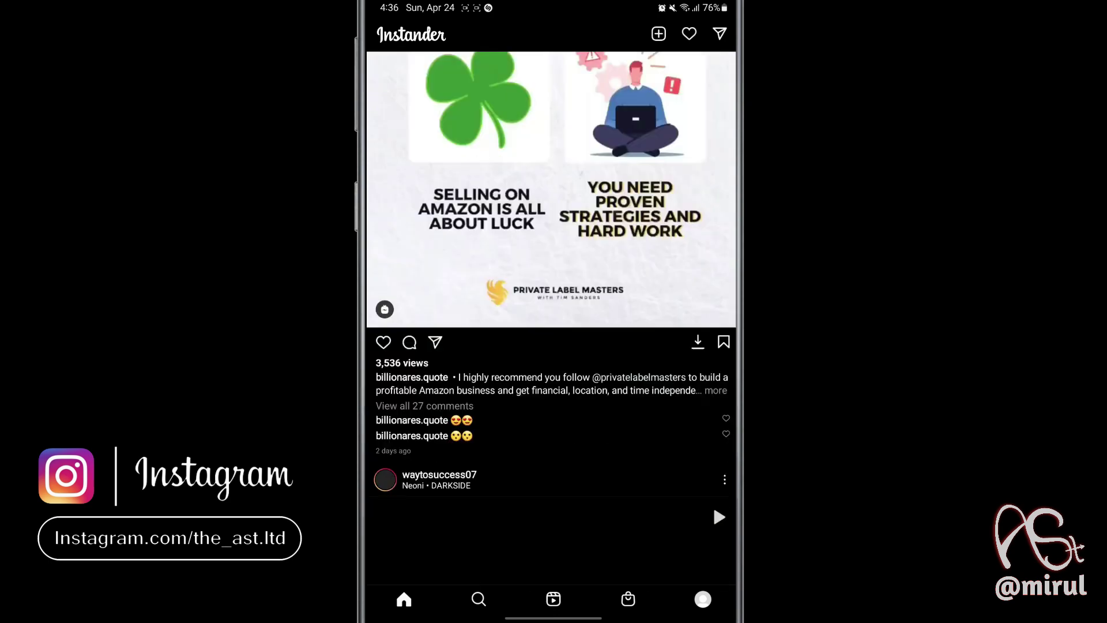
scroll(551, 318, "down", 3)
scroll(552, 318, "down", 5)
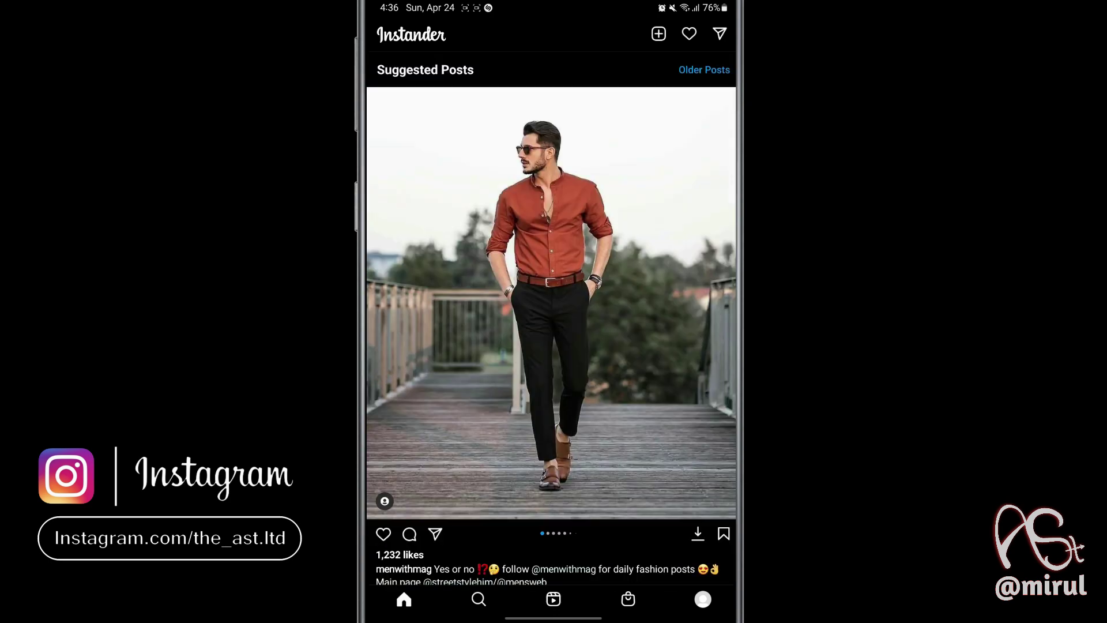
scroll(552, 317, "down", 4)
scroll(552, 318, "down", 8)
scroll(553, 318, "up", 5)
scroll(552, 317, "up", 10)
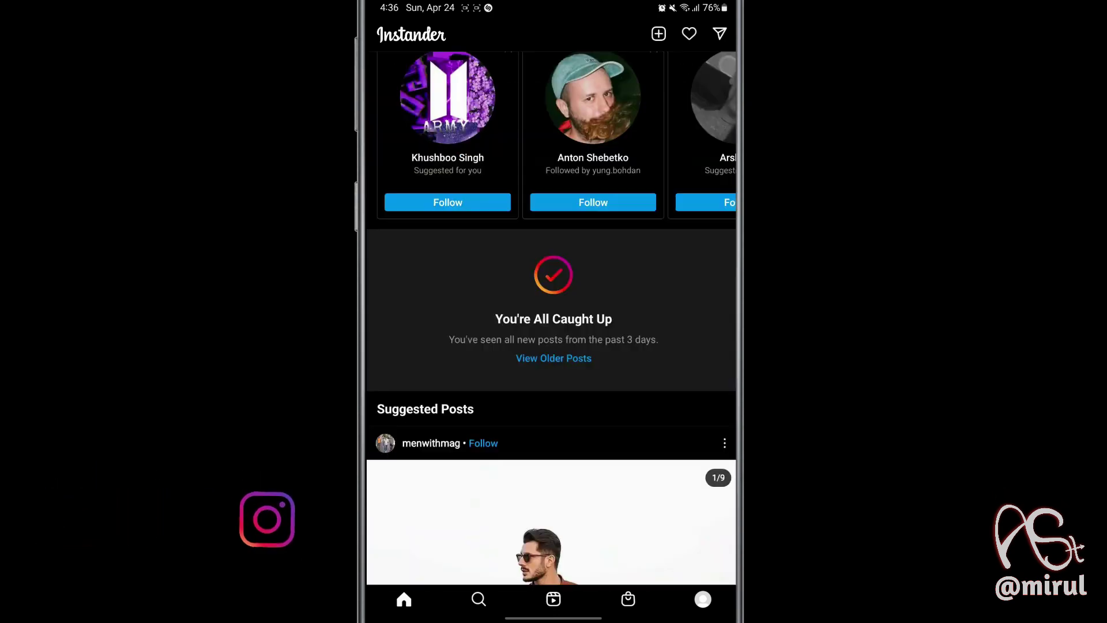
scroll(552, 317, "up", 10)
scroll(553, 317, "up", 3)
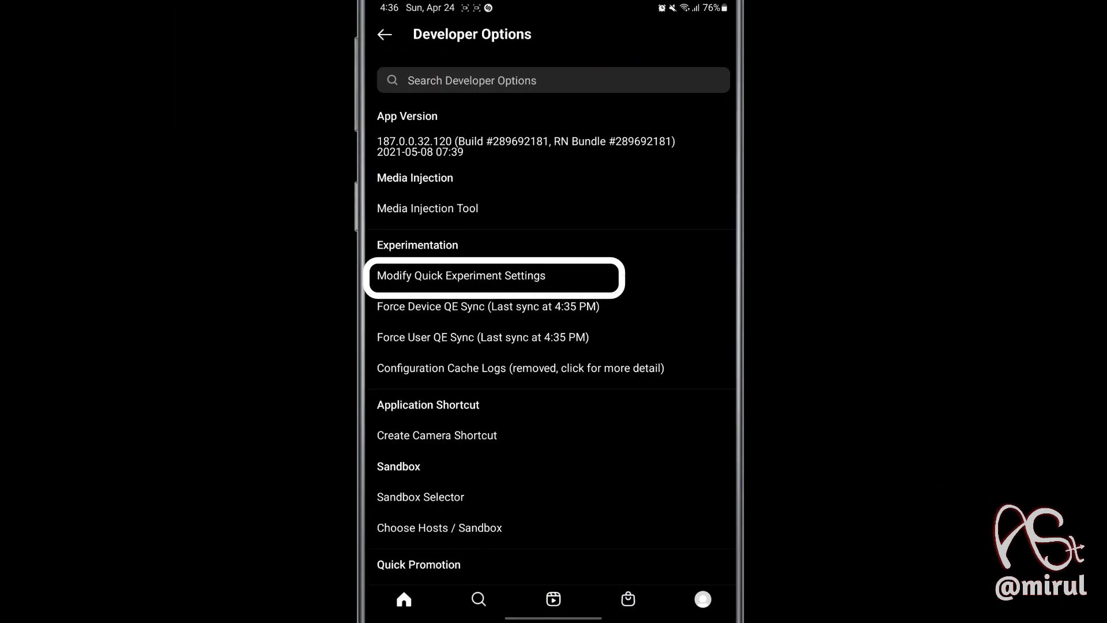
- Search Modify Quick Experiment Settings for 'direct android bubble' experiments
left_click(461, 275)
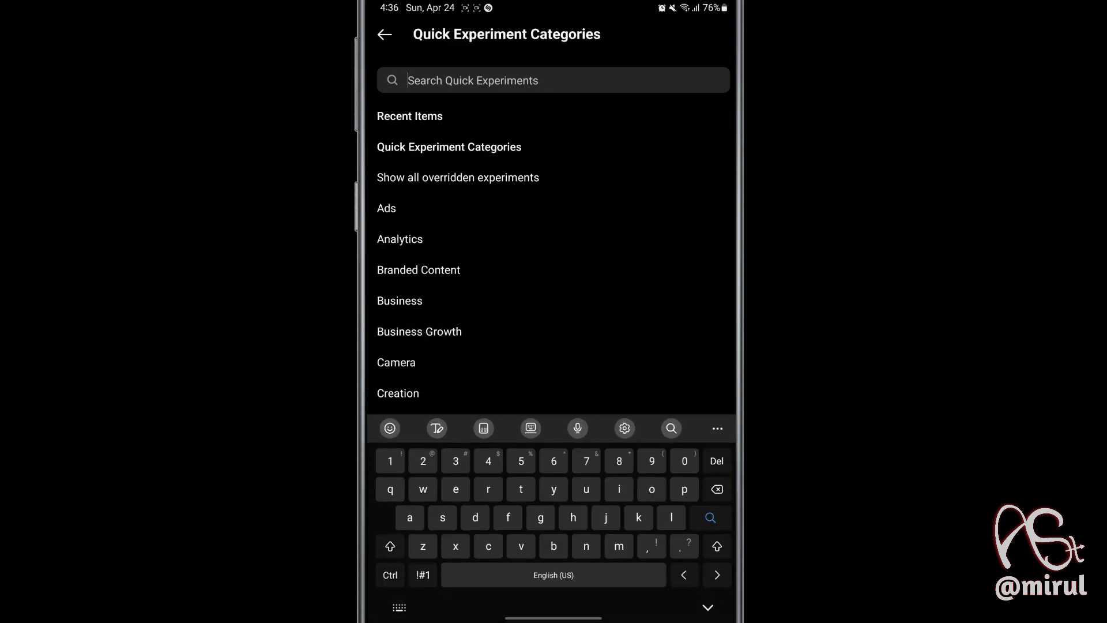
type("direct android bubble")
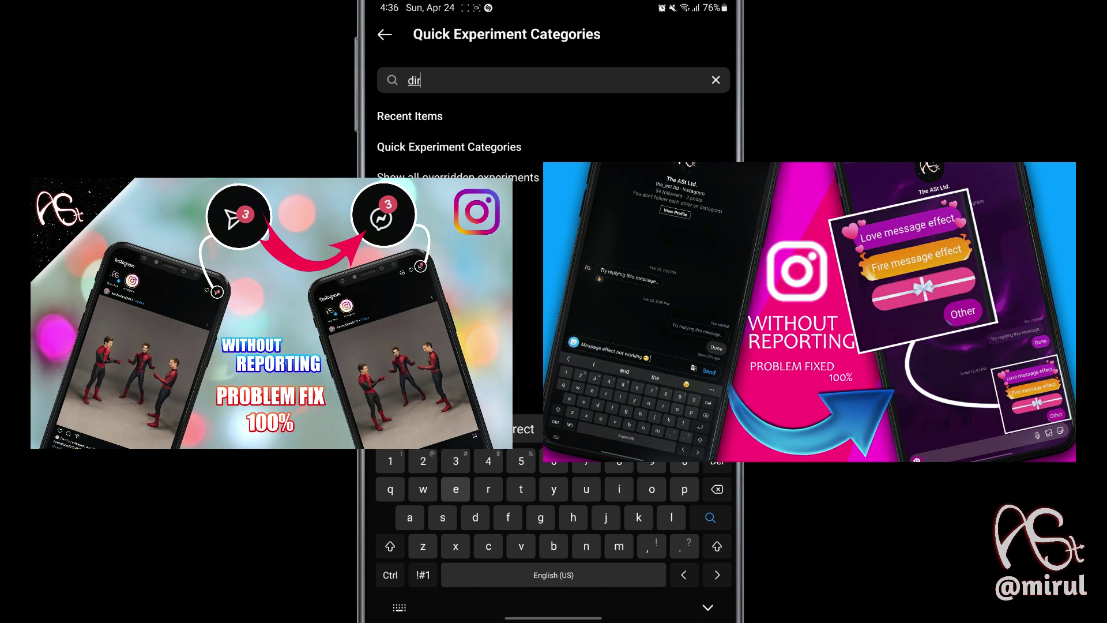
key("Return")
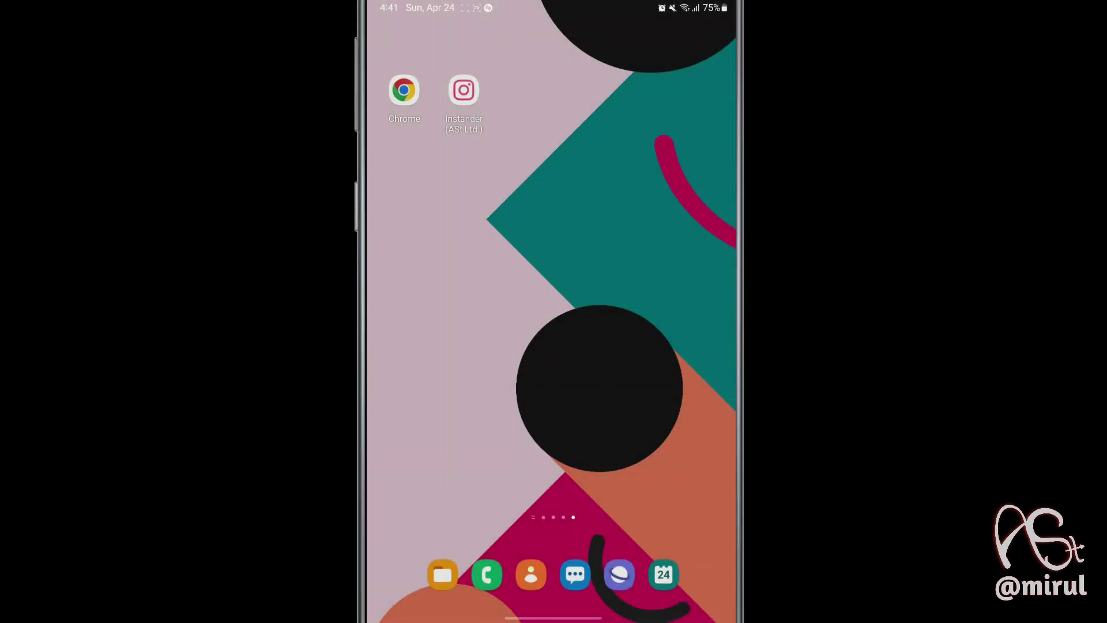
- Relaunch Instander from its home screen icon to reload the feed
left_click(463, 90)
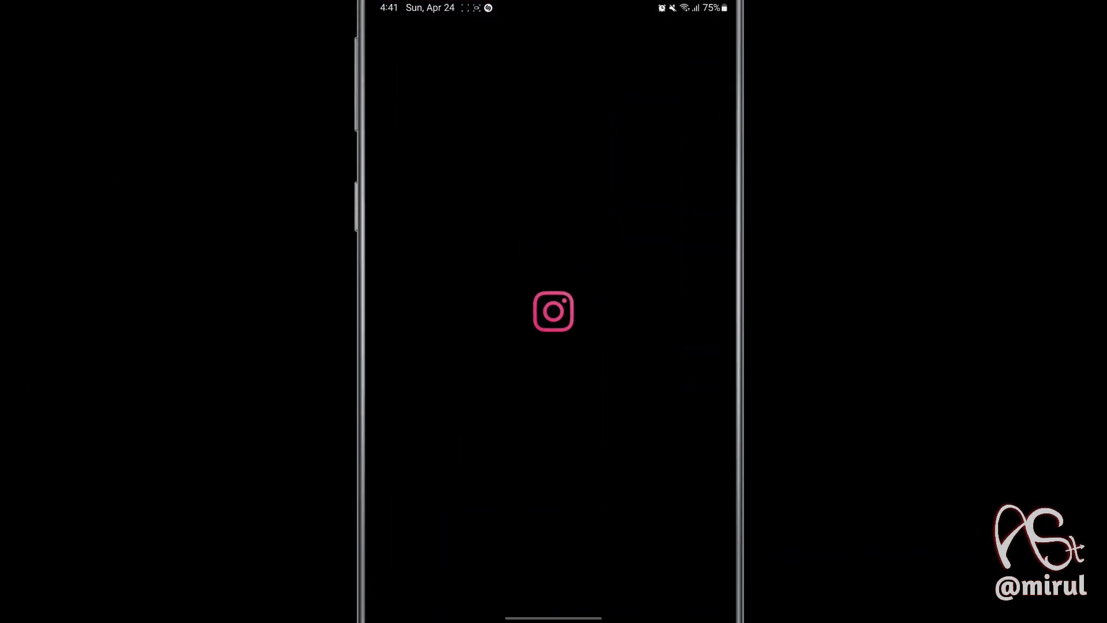
scroll(554, 347, "down", 2)
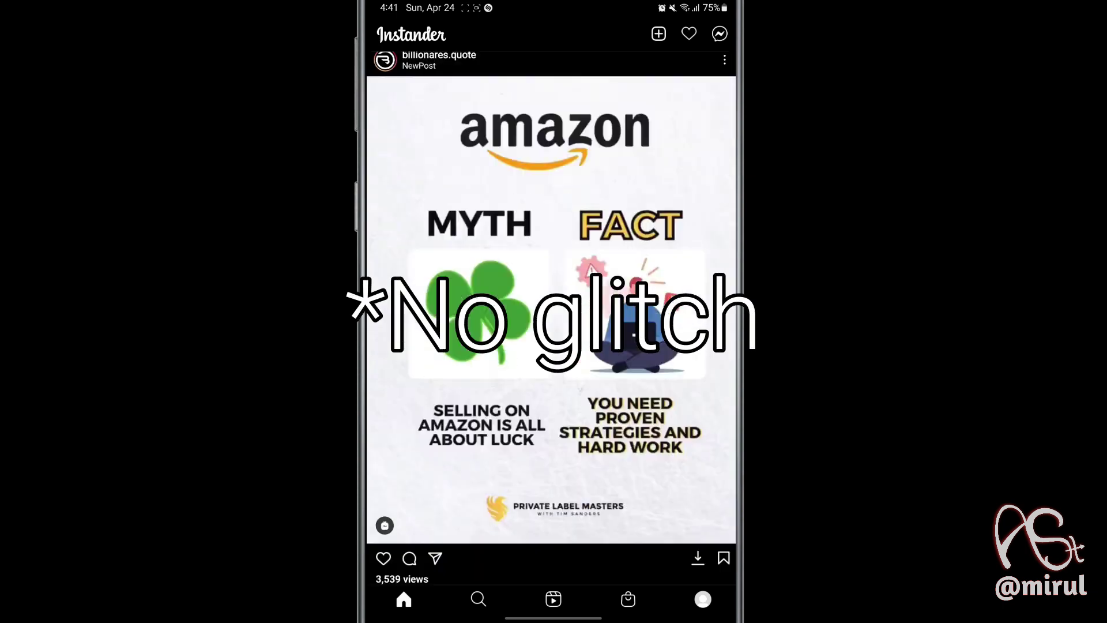
scroll(553, 346, "up", 3)
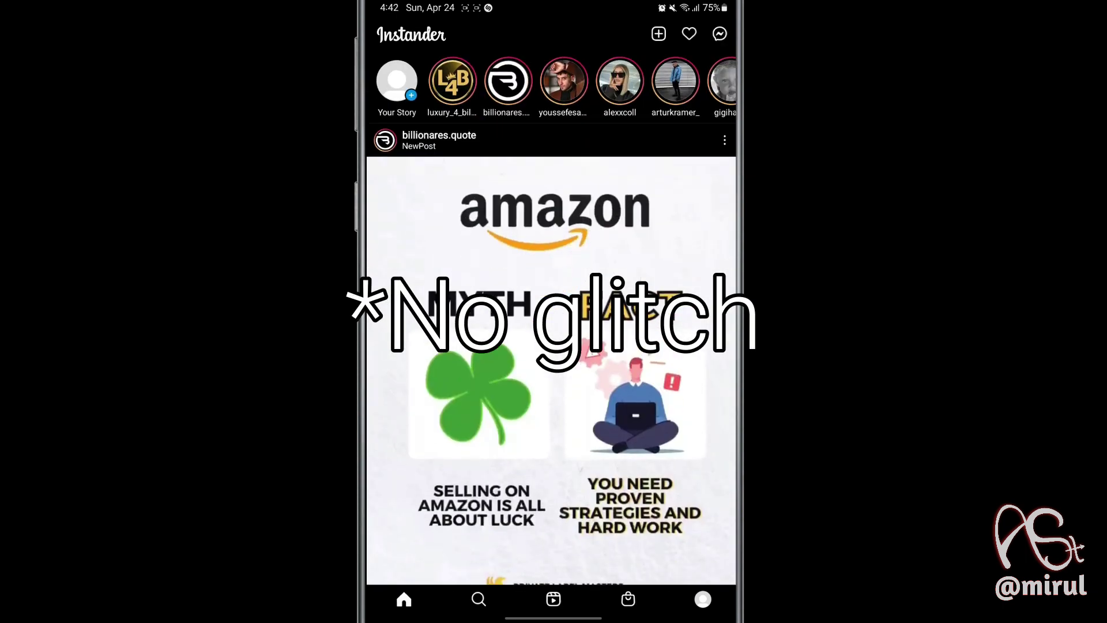
- Open the message-effects chat and start a reply to the first received message
left_click(720, 34)
left_click(458, 141)
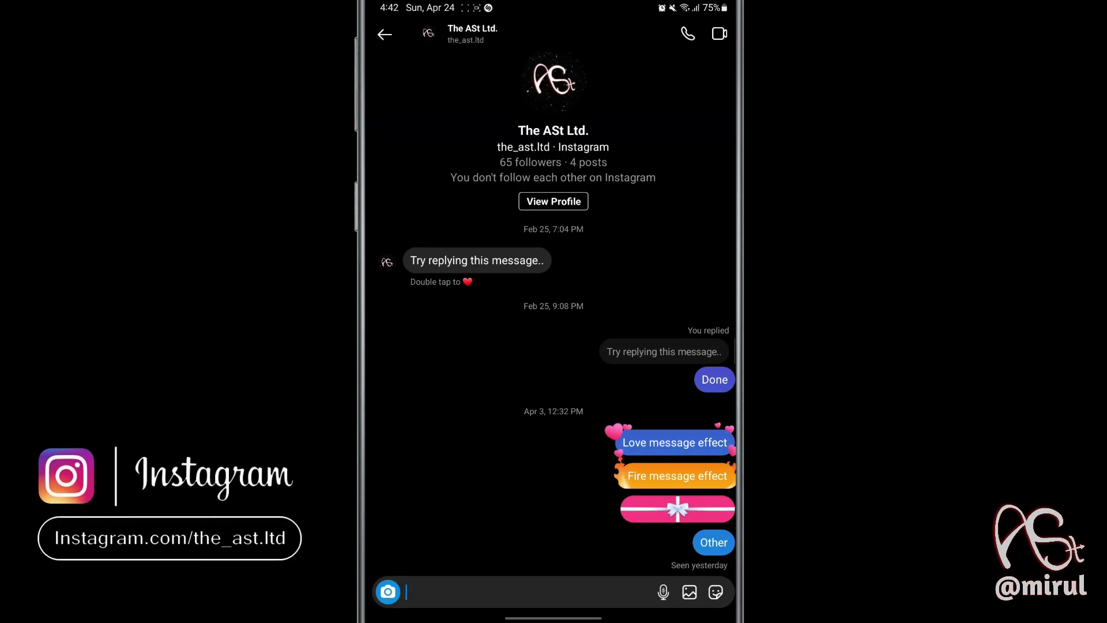
left_click(475, 259)
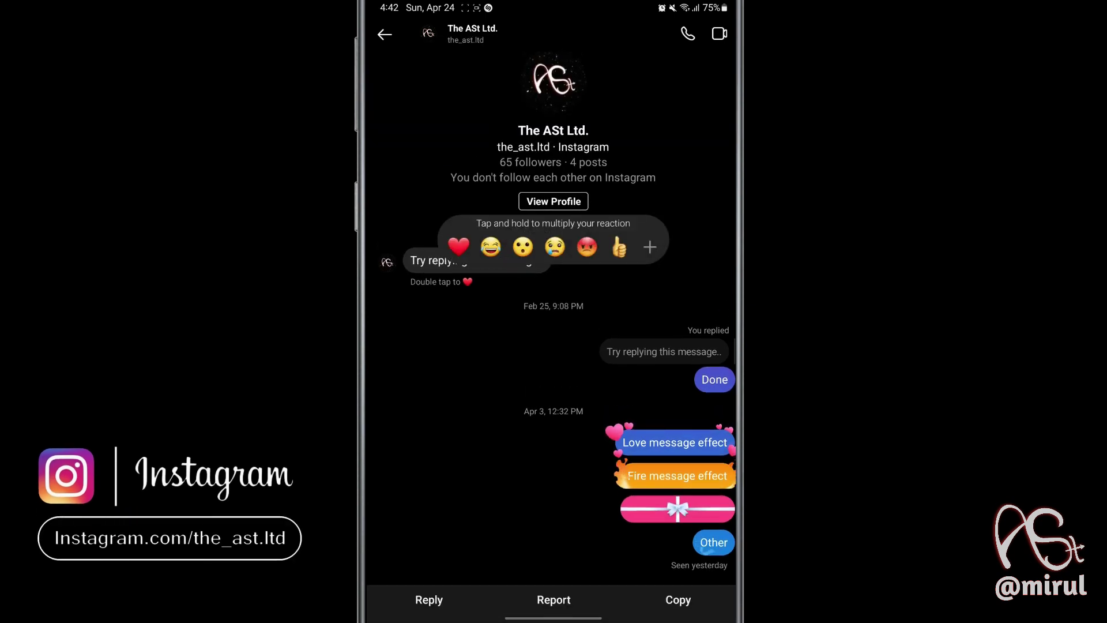
left_click(430, 599)
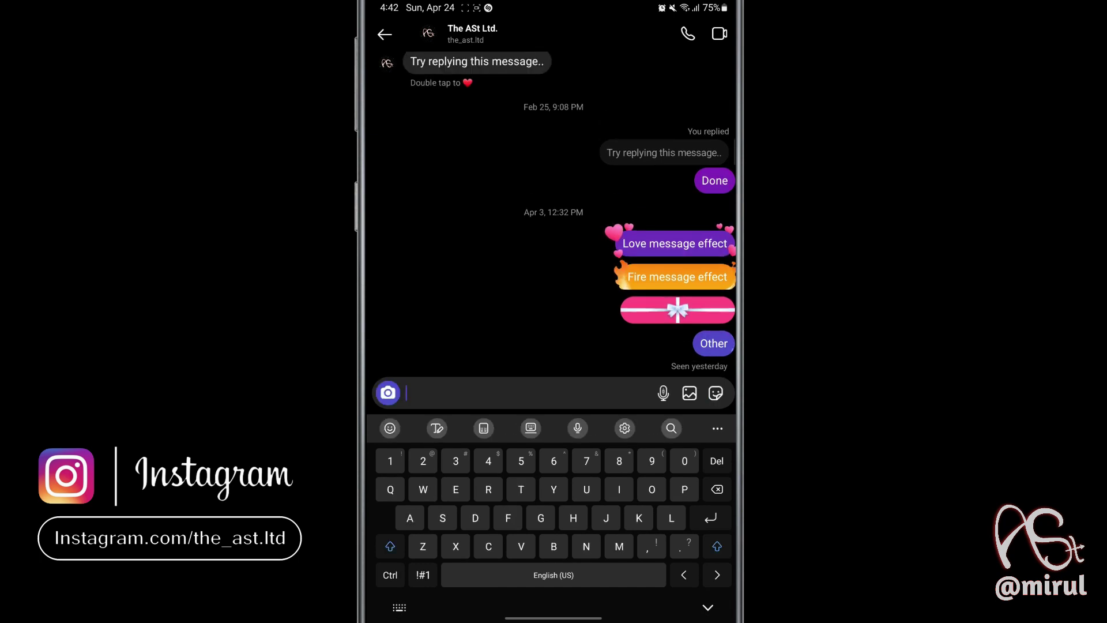
type("Hi")
- Preview the message effects for the draft greeting, close them, and delete a letter
left_click(388, 394)
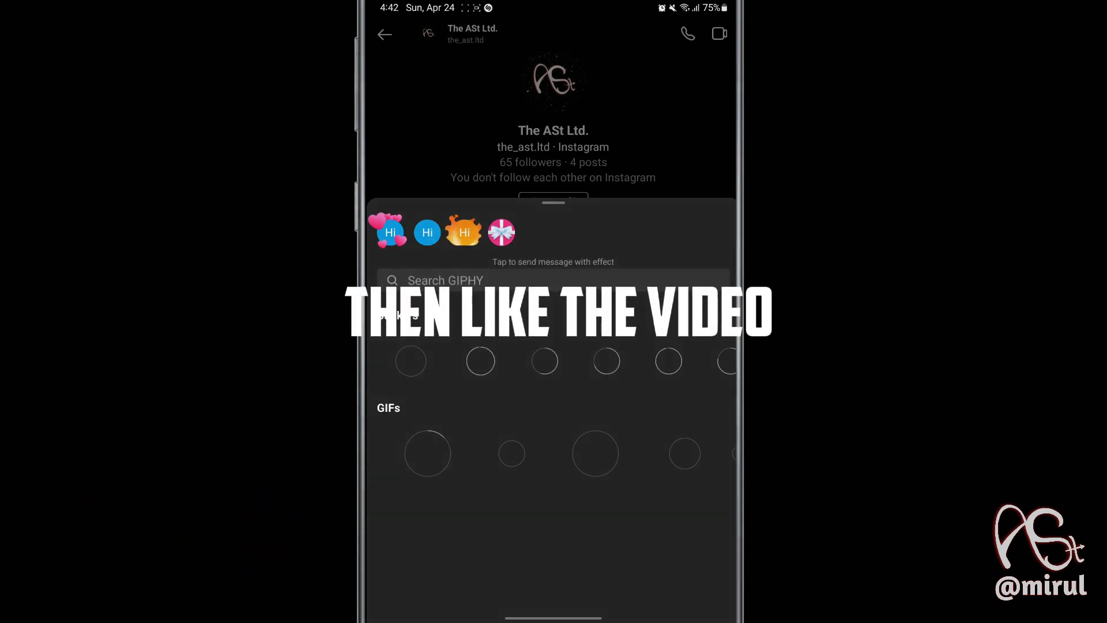
key("Escape")
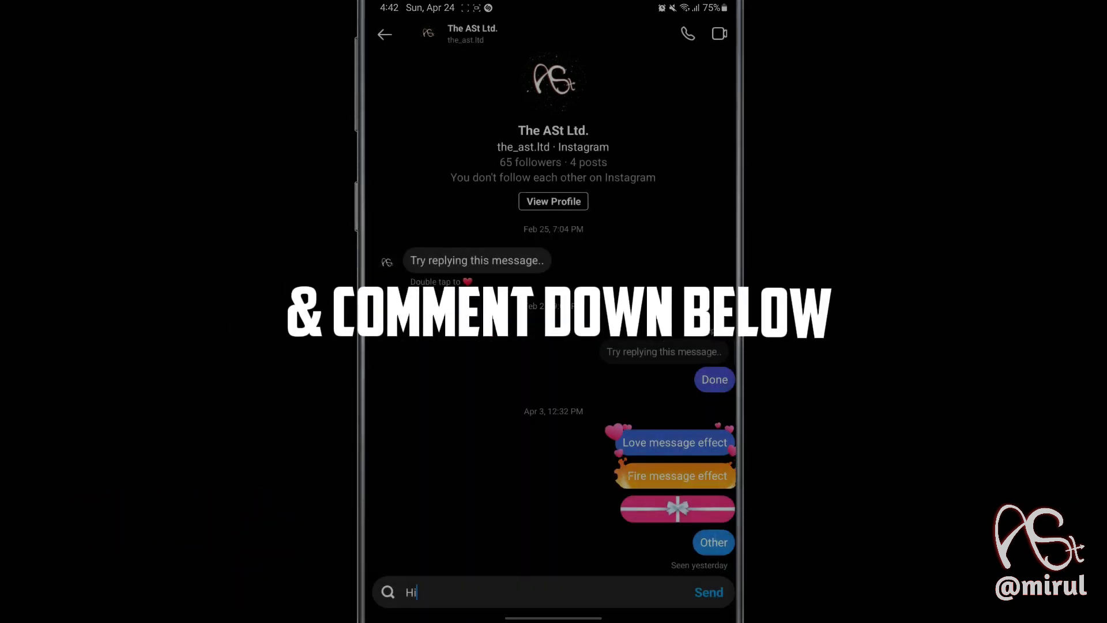
left_click(537, 591)
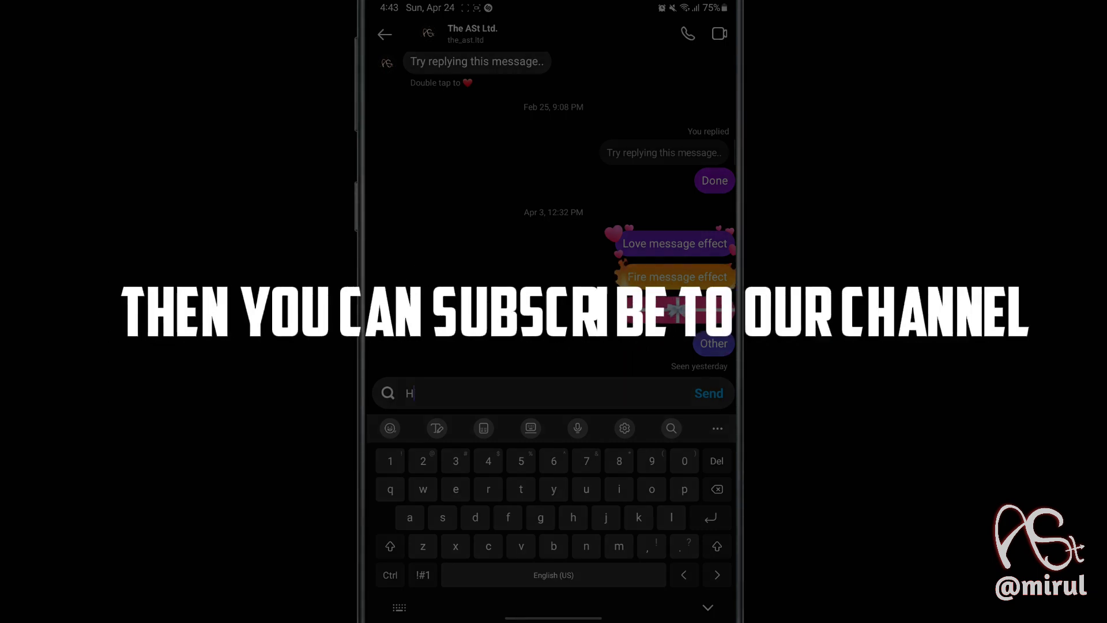
key("BackSpace")
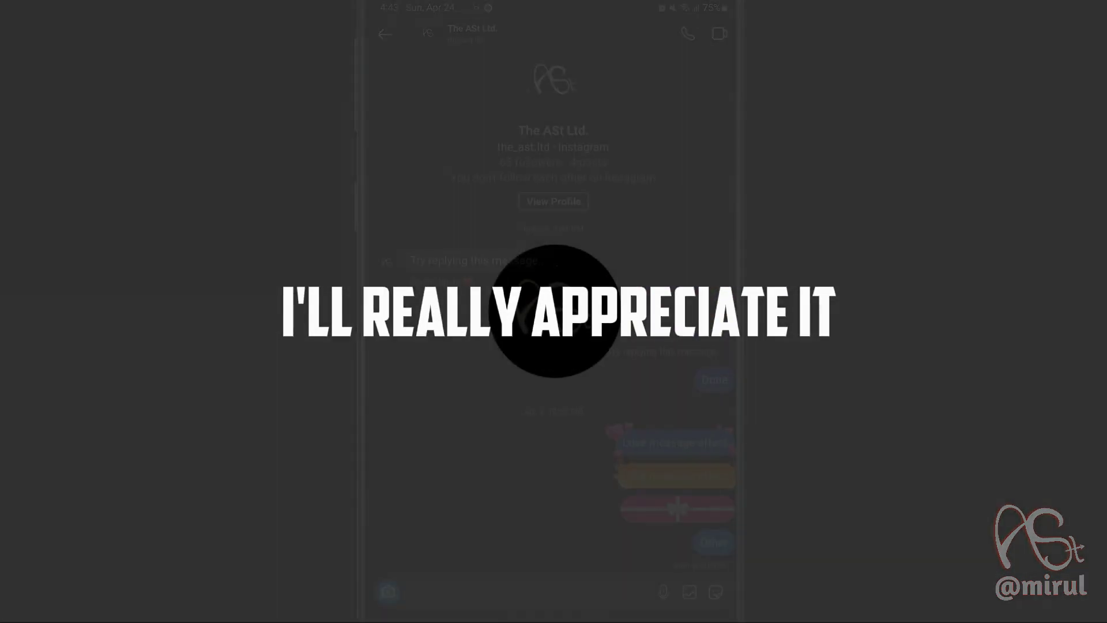